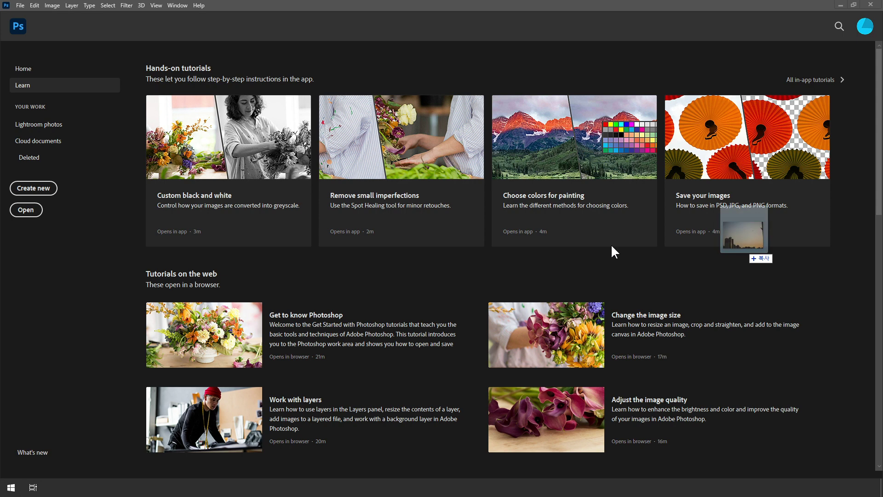
# Step: Open the sunset sky photo EX_Sky.jpg from the file browser onto the Home screen
pyautogui.moveTo(611, 250); pyautogui.dragTo(382, 256)
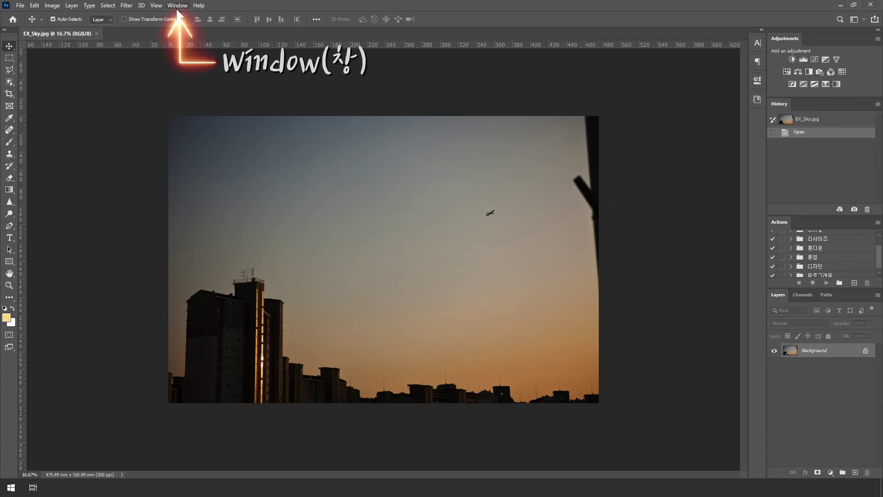
# Step: Show the History panel from the Window menu
pyautogui.click(177, 7)
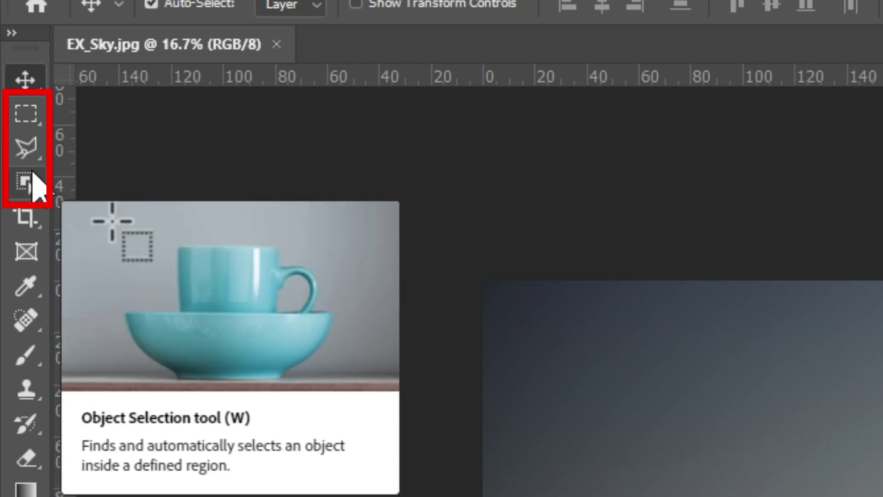
# Step: Review the marquee, lasso and object selection tool variants, then pick the Rectangular Marquee
pyautogui.click(25, 112)
pyautogui.click(26, 147)
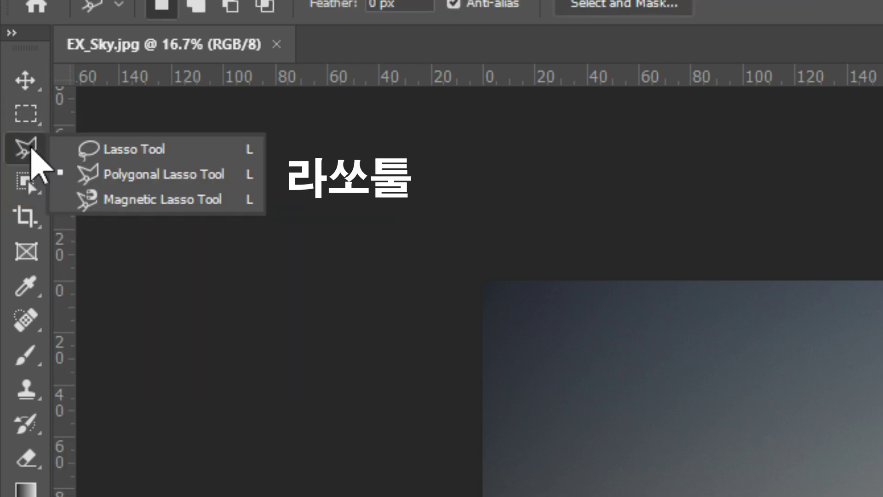
pyautogui.click(30, 183)
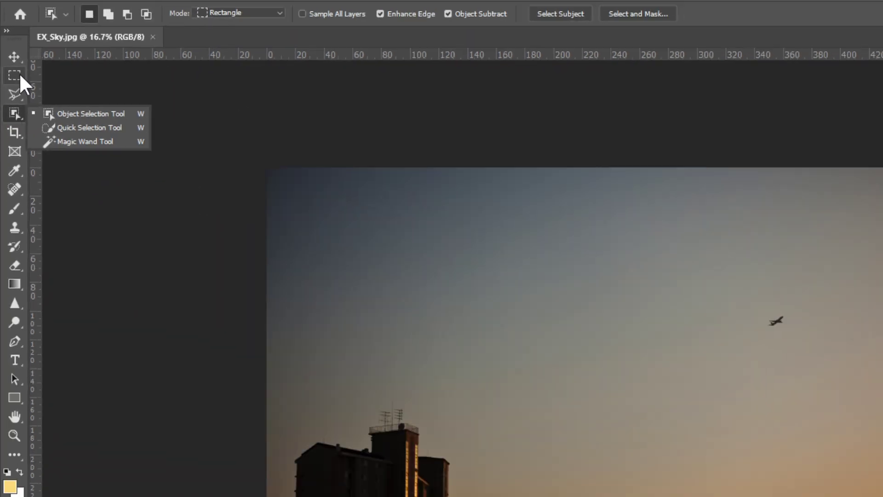
pyautogui.click(10, 58)
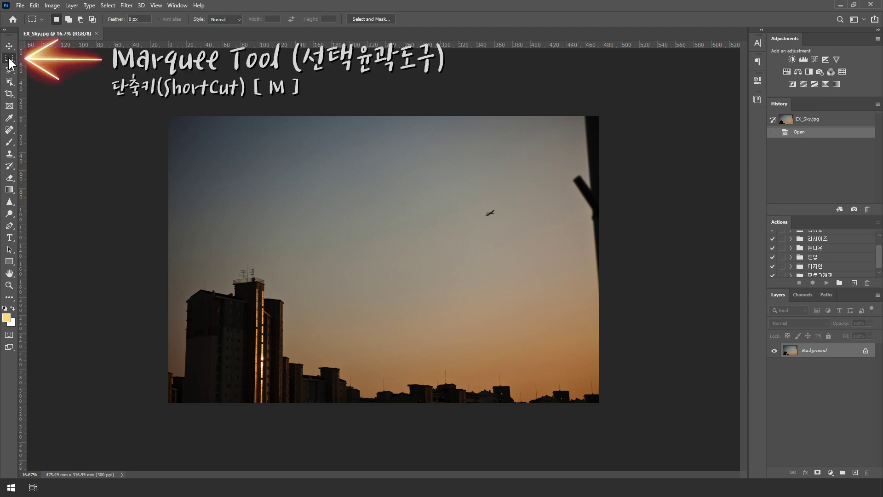
pyautogui.rightClick(9, 59)
# Step: Copy a small rectangle around the airplane onto Layer 1, checking it by toggling the Background
pyautogui.moveTo(480, 206); pyautogui.dragTo(500, 220)
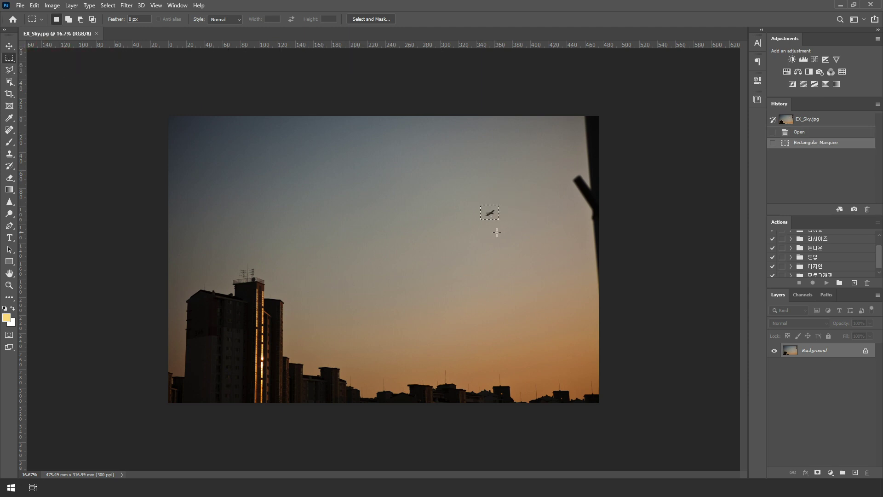
pyautogui.hotkey('ctrl', 'j')
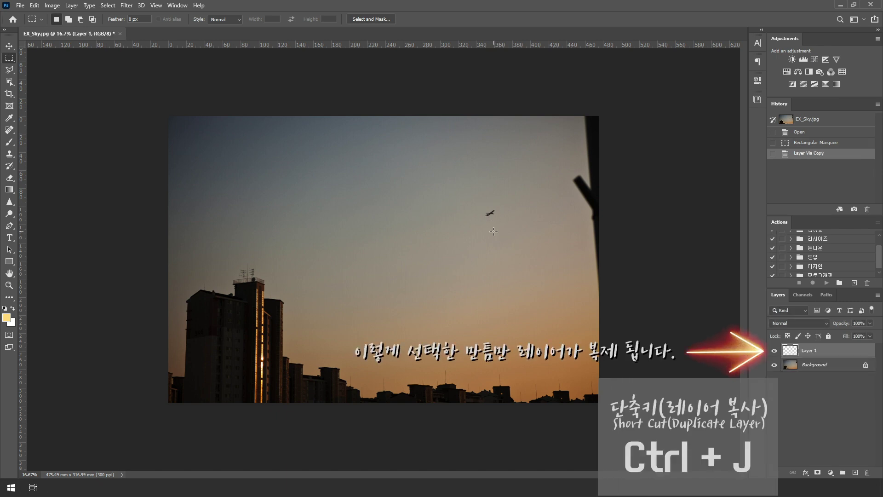
pyautogui.click(774, 365)
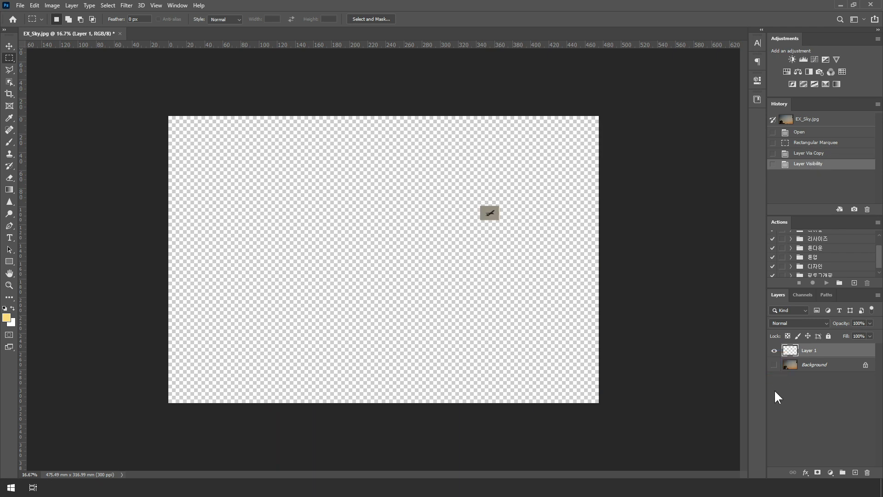
pyautogui.click(774, 365)
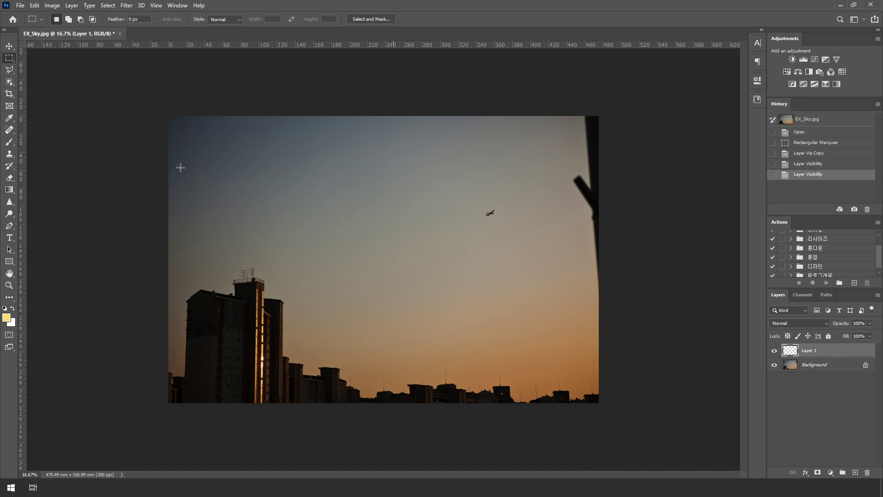
pyautogui.click(10, 46)
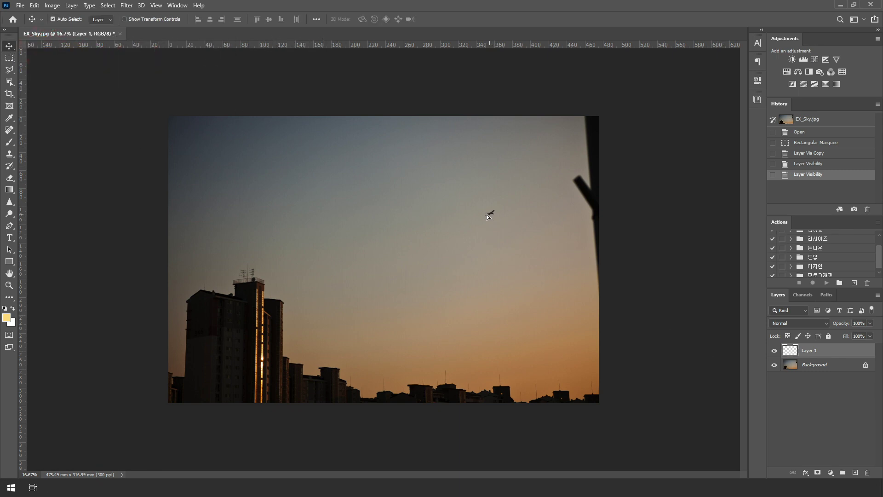
# Step: Move the airplane copy to the upper-left sky, then delete Layer 1
pyautogui.moveTo(489, 215); pyautogui.dragTo(240, 165)
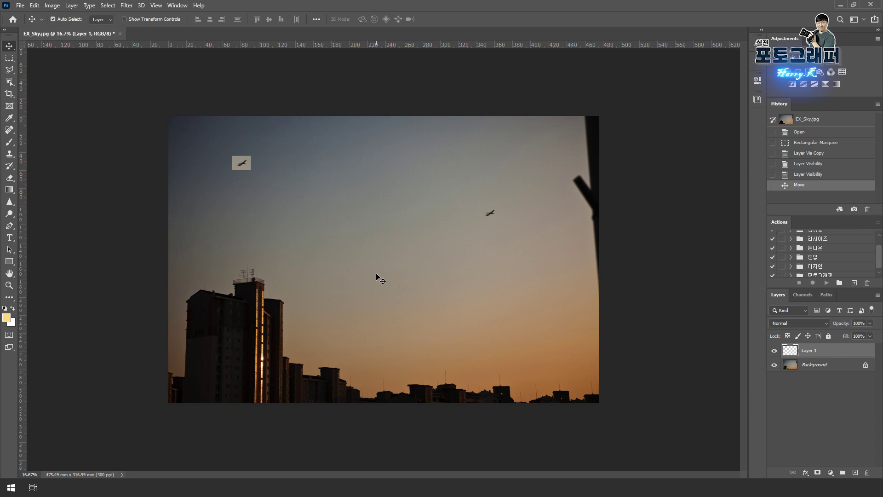
pyautogui.moveTo(810, 350); pyautogui.dragTo(867, 473)
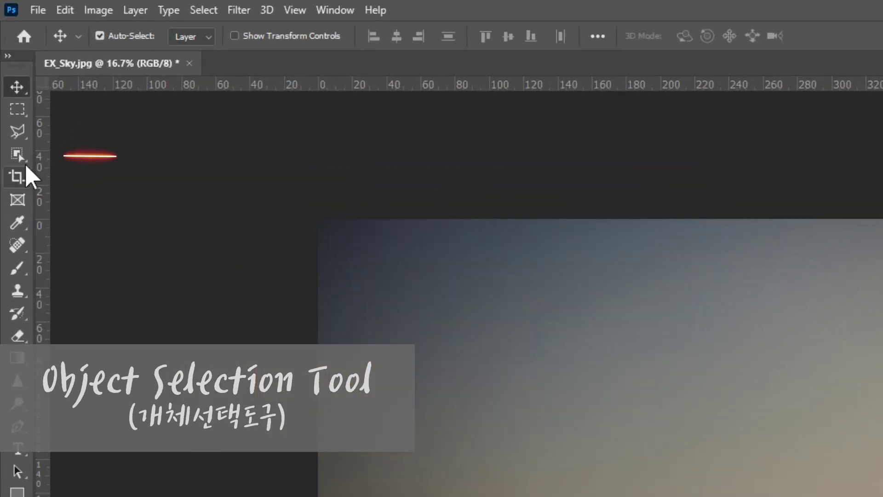
# Step: Select the airplane with the Object Selection Tool, zoom in, and copy it to a new Layer 1
pyautogui.click(10, 83)
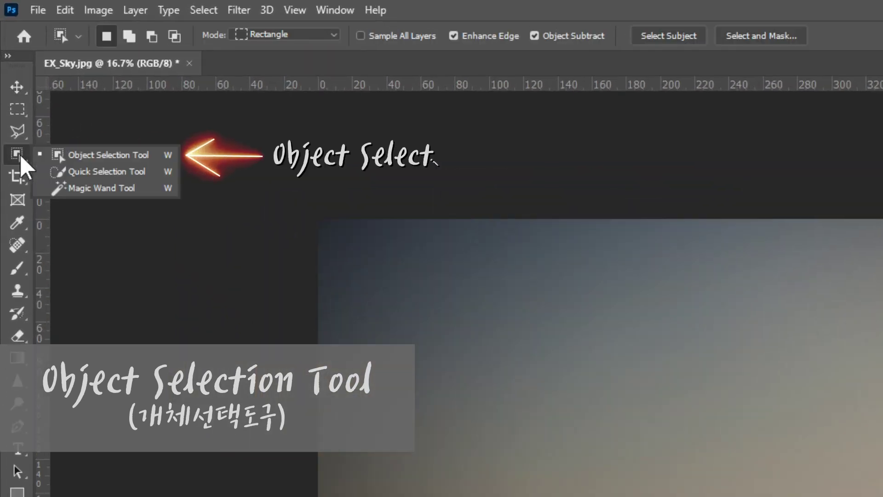
pyautogui.click(108, 157)
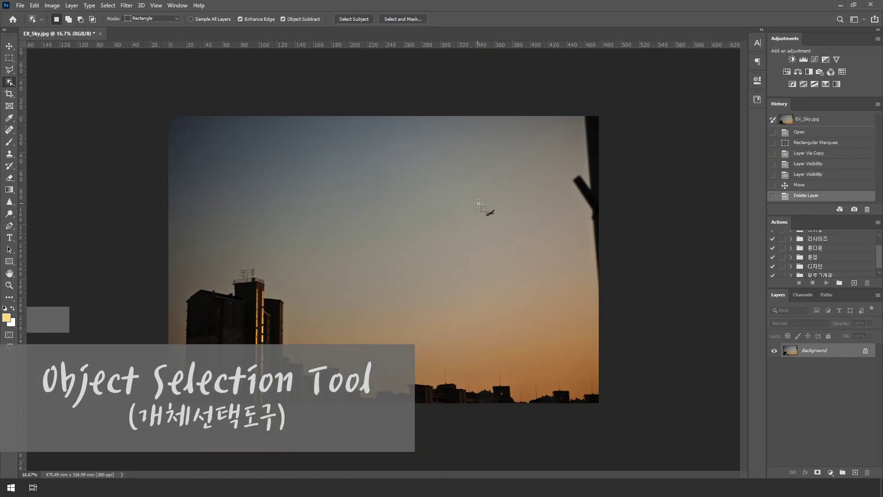
pyautogui.moveTo(478, 204); pyautogui.dragTo(502, 223)
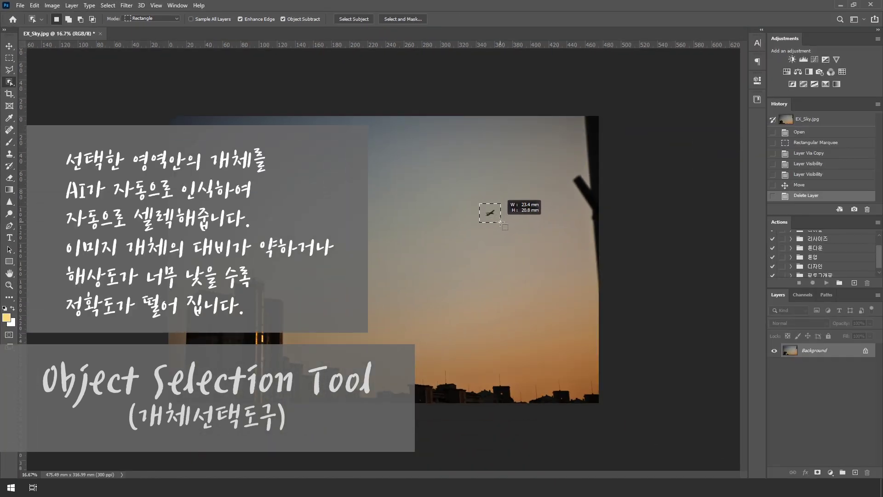
pyautogui.moveTo(501, 223); pyautogui.dragTo(501, 224)
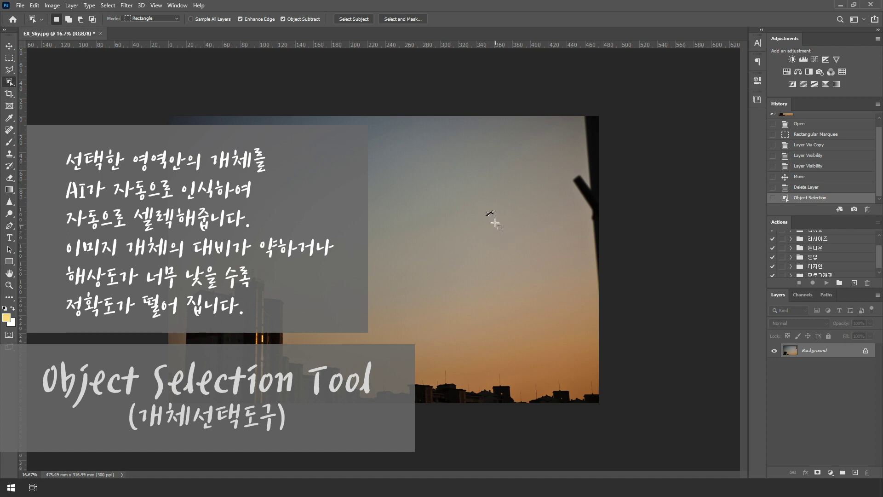
pyautogui.moveTo(491, 216)
pyautogui.mouseDown()
pyautogui.moveTo(561, 195)
pyautogui.moveTo(556, 210)
pyautogui.mouseUp()
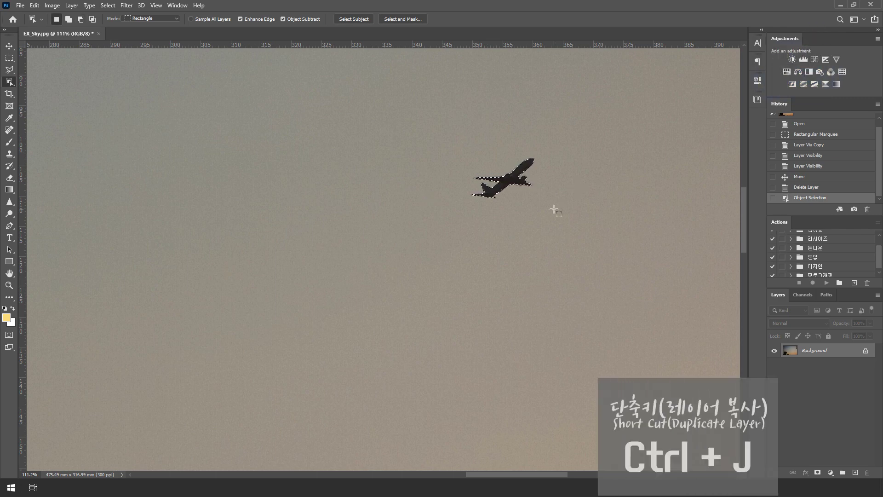
pyautogui.hotkey('ctrl', 'j')
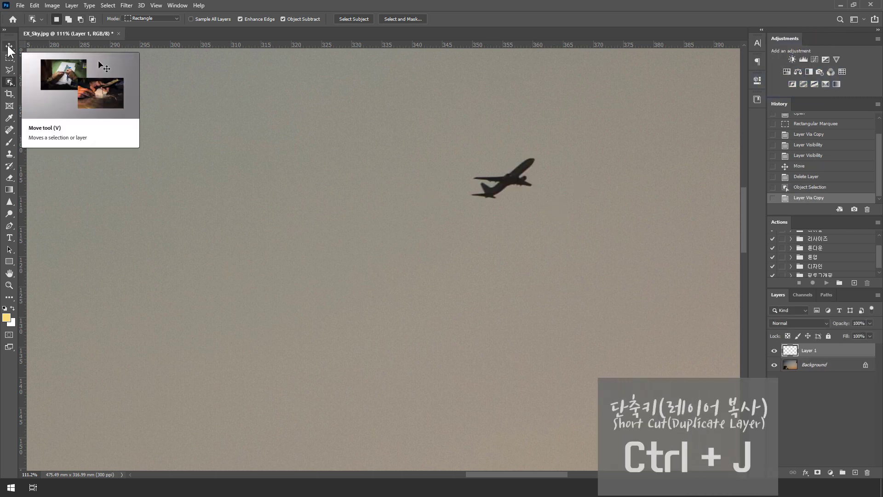
# Step: Move the airplane copy left and duplicate a third plane below it
pyautogui.click(9, 46)
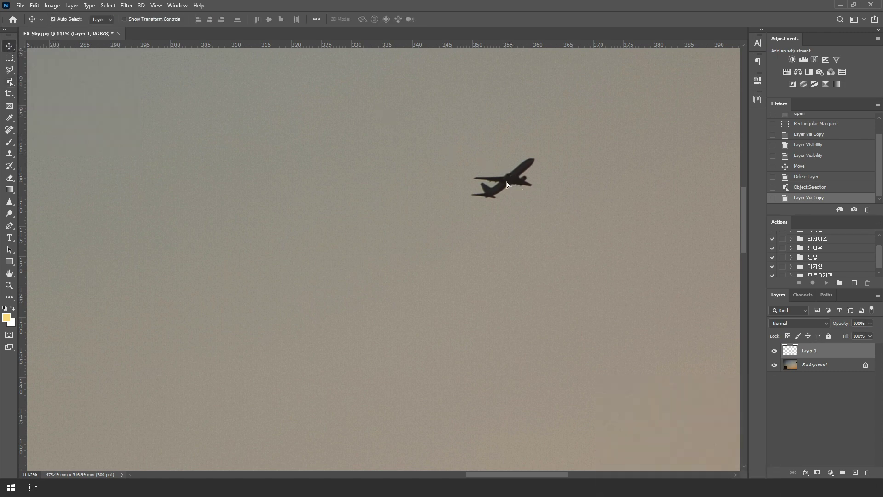
pyautogui.moveTo(468, 189)
pyautogui.mouseDown()
pyautogui.moveTo(410, 193)
pyautogui.moveTo(402, 203)
pyautogui.mouseUp()
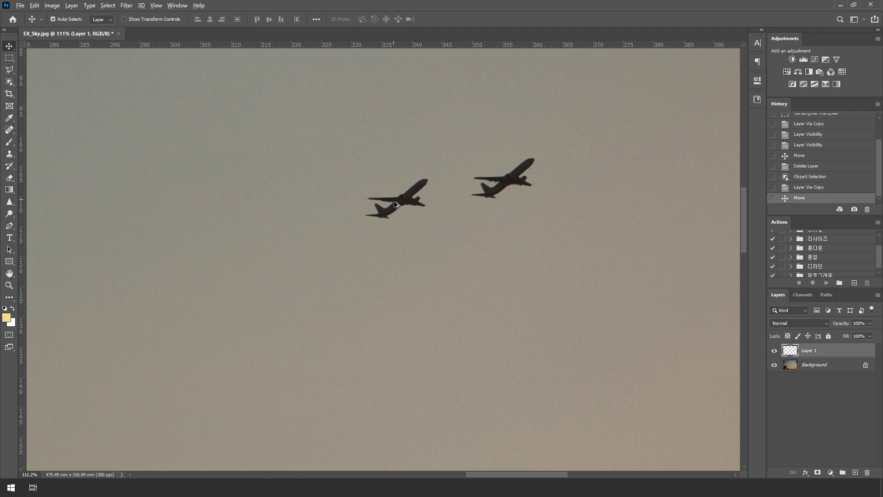
pyautogui.moveTo(400, 205); pyautogui.dragTo(496, 253)
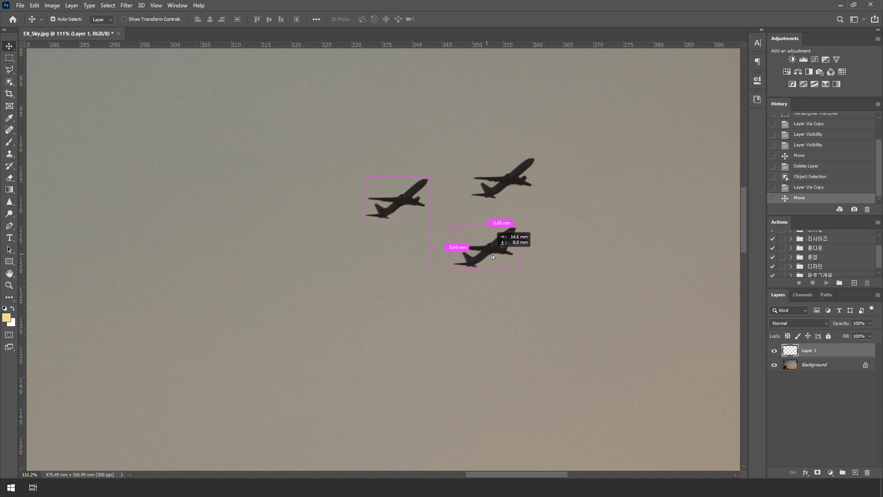
pyautogui.scroll(-3, 519, 296)
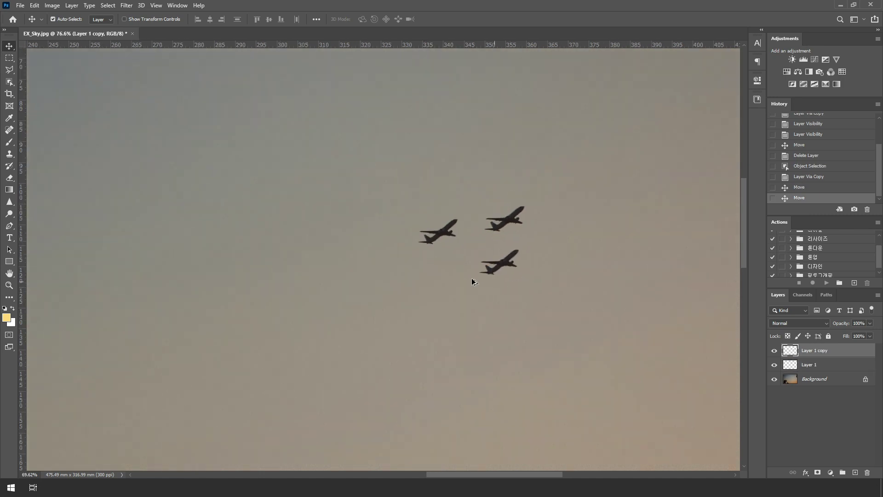
pyautogui.scroll(-3, 474, 278)
pyautogui.moveTo(462, 270)
pyautogui.mouseDown()
pyautogui.moveTo(91, 169)
pyautogui.moveTo(455, 269)
pyautogui.mouseUp()
pyautogui.scroll(3, 497, 271)
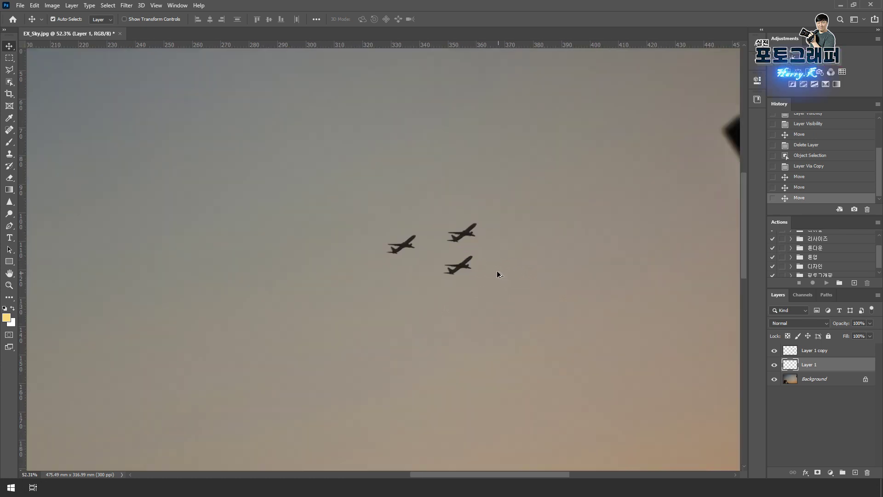
# Step: Duplicate both copied planes to the right into a five-plane formation, then revert to an earlier Move state
pyautogui.moveTo(372, 226); pyautogui.dragTo(495, 299)
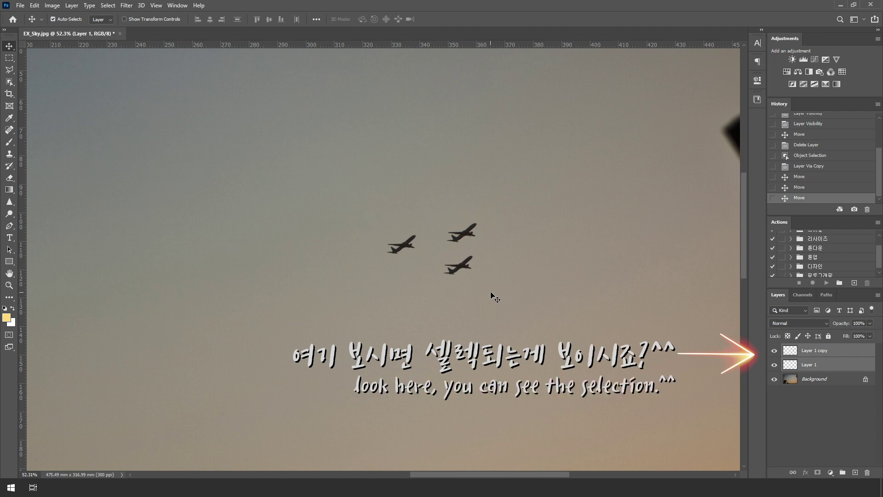
pyautogui.moveTo(401, 248); pyautogui.dragTo(366, 267)
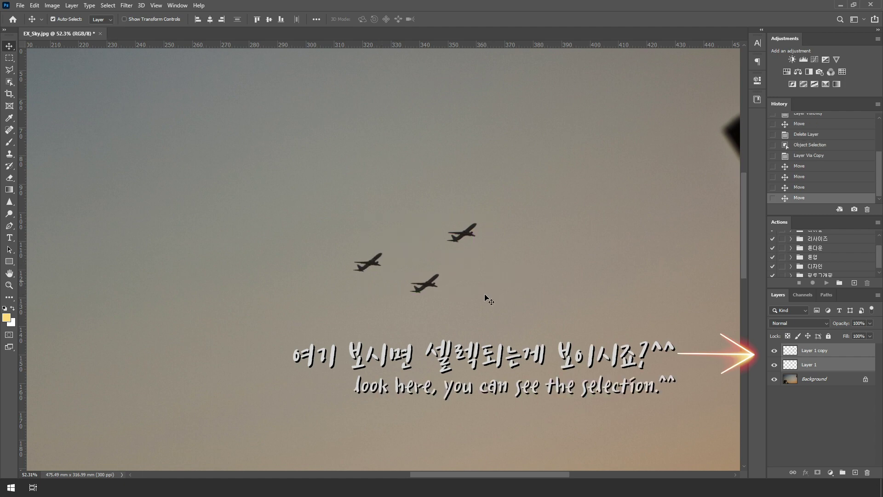
pyautogui.moveTo(432, 286); pyautogui.dragTo(551, 286)
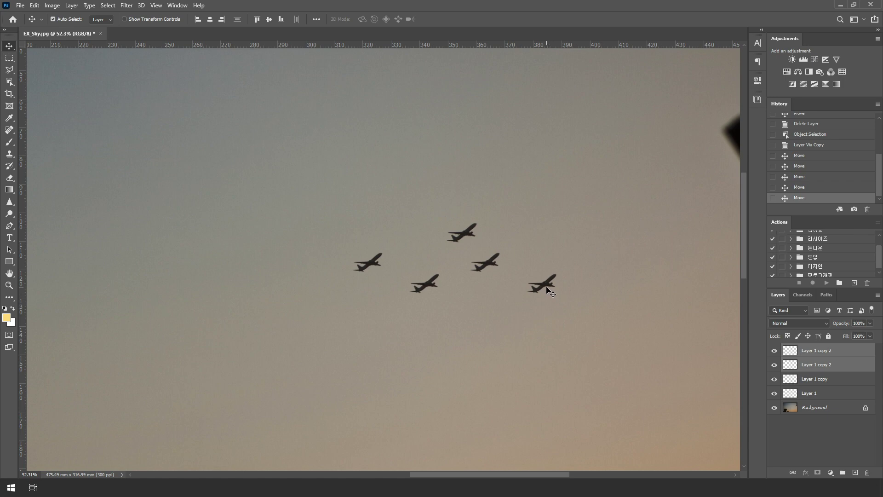
pyautogui.moveTo(553, 301); pyautogui.dragTo(554, 301)
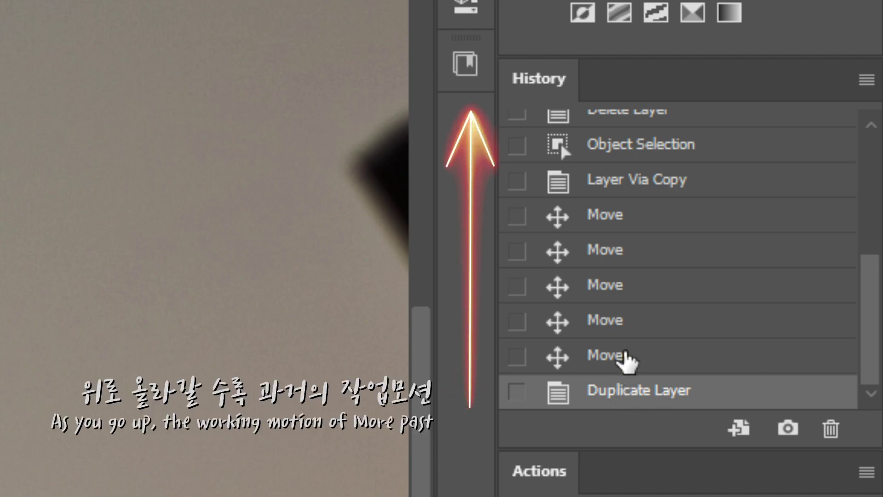
pyautogui.click(623, 357)
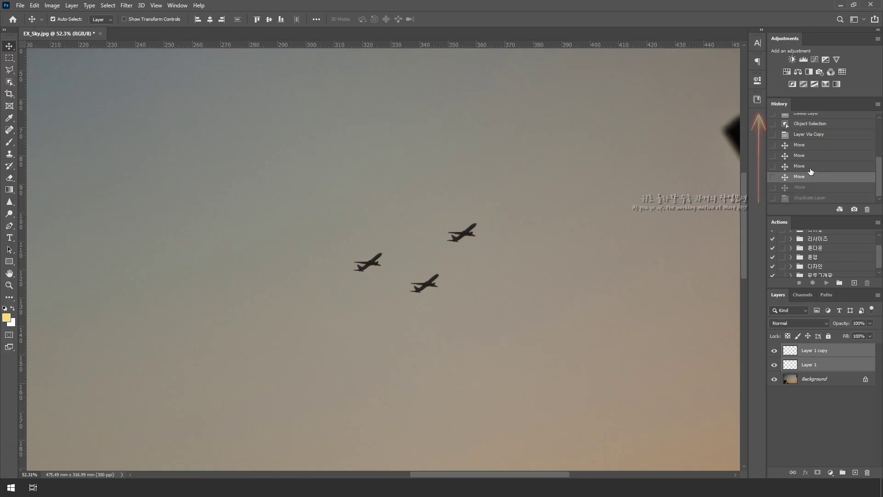
pyautogui.click(814, 165)
pyautogui.click(817, 155)
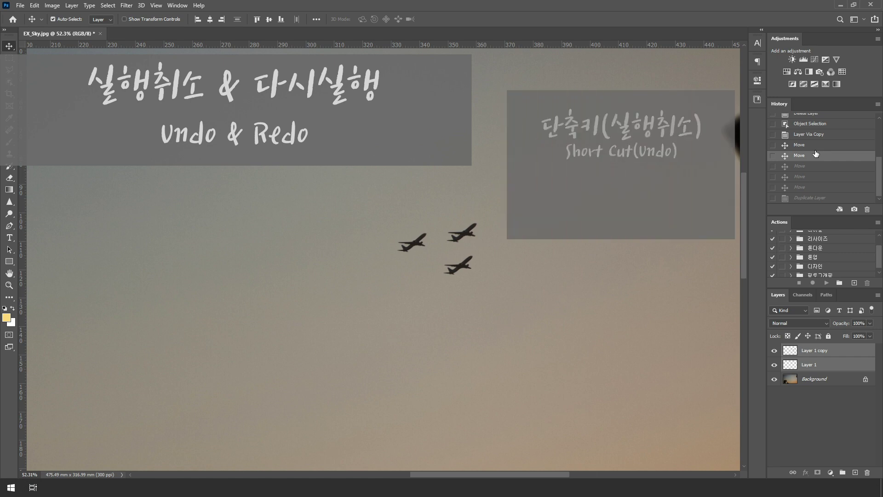
pyautogui.hotkey('ctrl', 'shift', 'z')
pyautogui.hotkey('ctrl', 'shift', 'z')
pyautogui.hotkey('ctrl', 'shift', 'z')
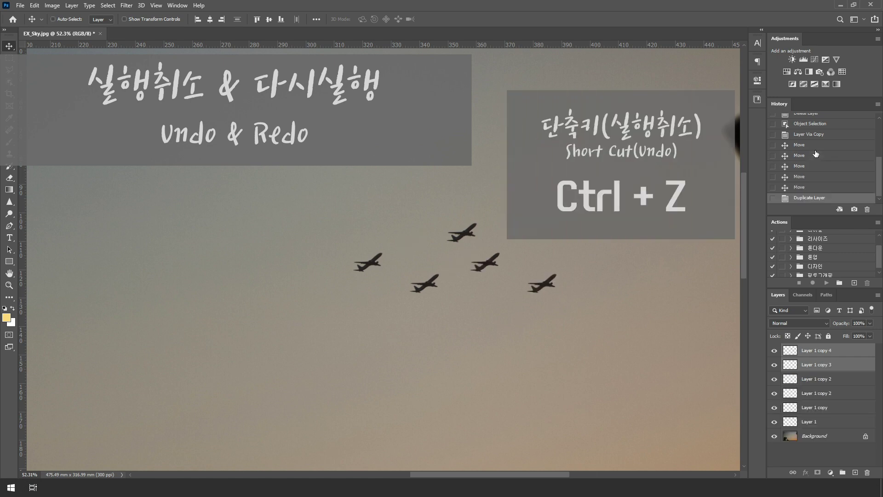
pyautogui.hotkey('ctrl', 'z')
pyautogui.hotkey('ctrl', 'z')
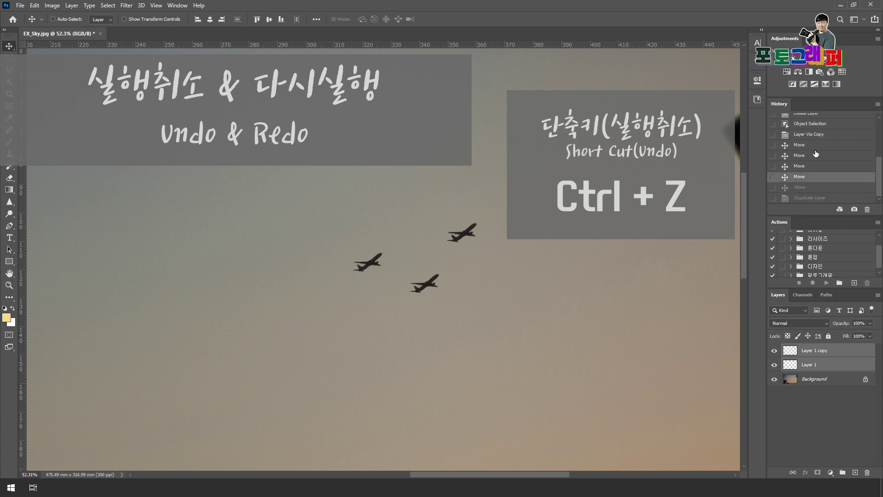
pyautogui.hotkey('ctrl', 'z')
pyautogui.hotkey('ctrl', 'z')
pyautogui.hotkey('ctrl', 'z')
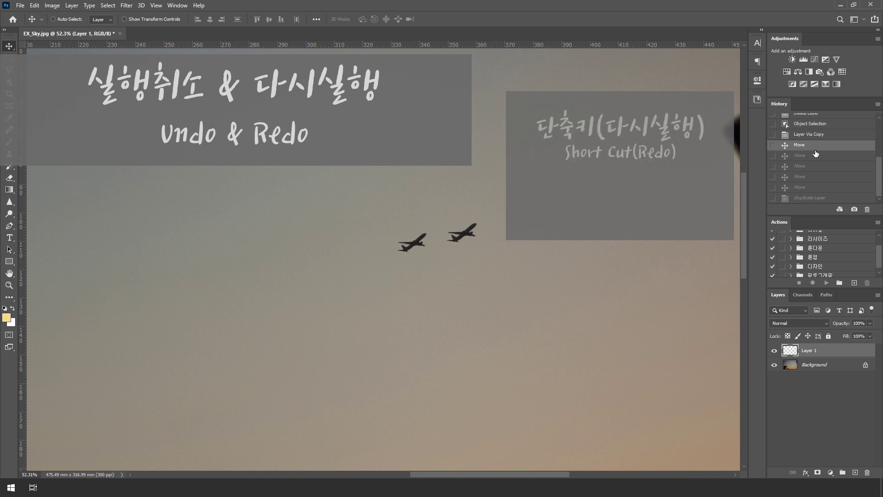
pyautogui.hotkey('ctrl', 'shift', 'z')
pyautogui.hotkey('ctrl', 'shift', 'z')
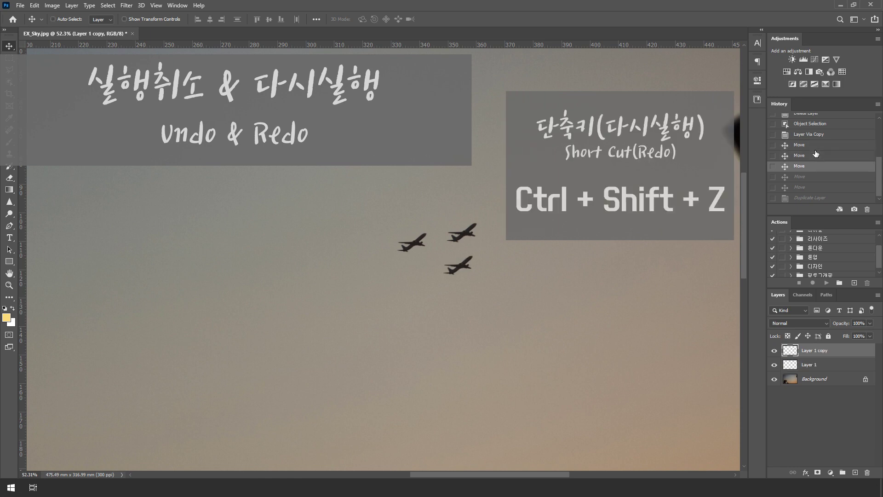
pyautogui.hotkey('ctrl', 'shift', 'z')
pyautogui.hotkey('ctrl', 'shift', 'z')
pyautogui.hotkey('ctrl', 'shift', 'z')
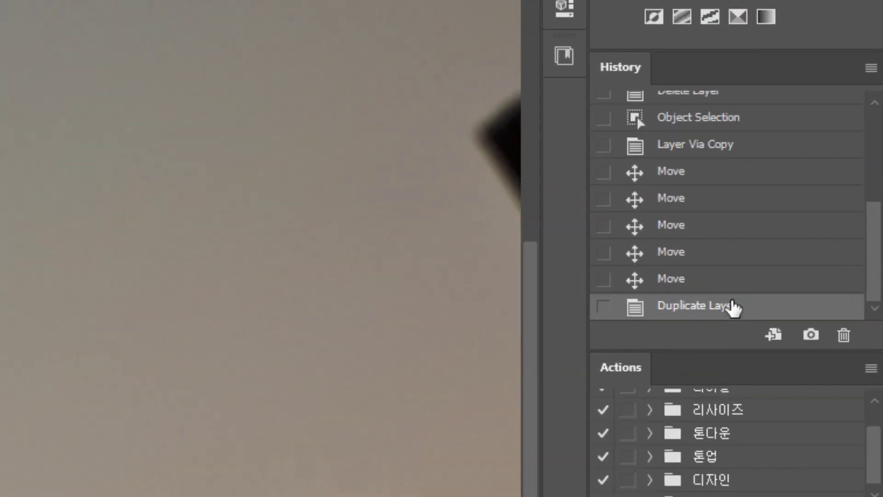
pyautogui.scroll(2, 733, 282)
pyautogui.scroll(3, 735, 283)
pyautogui.scroll(1, 735, 284)
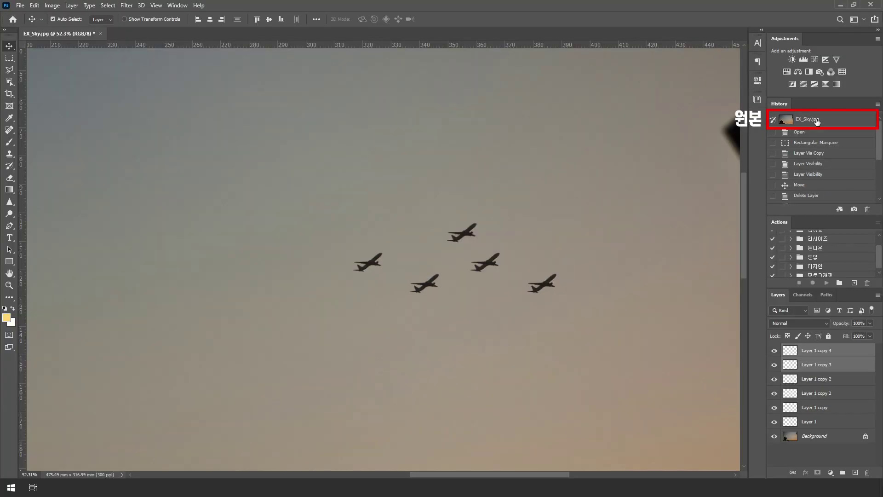
pyautogui.click(817, 121)
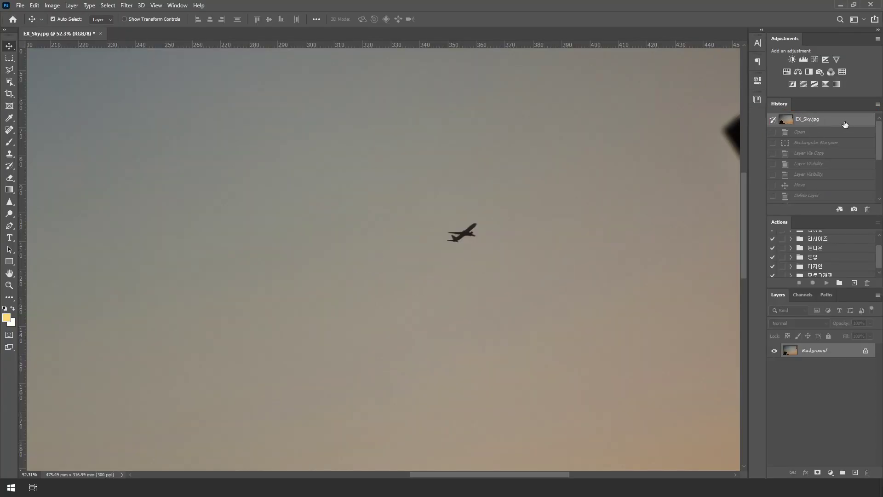
pyautogui.scroll(-3, 846, 129)
pyautogui.click(826, 199)
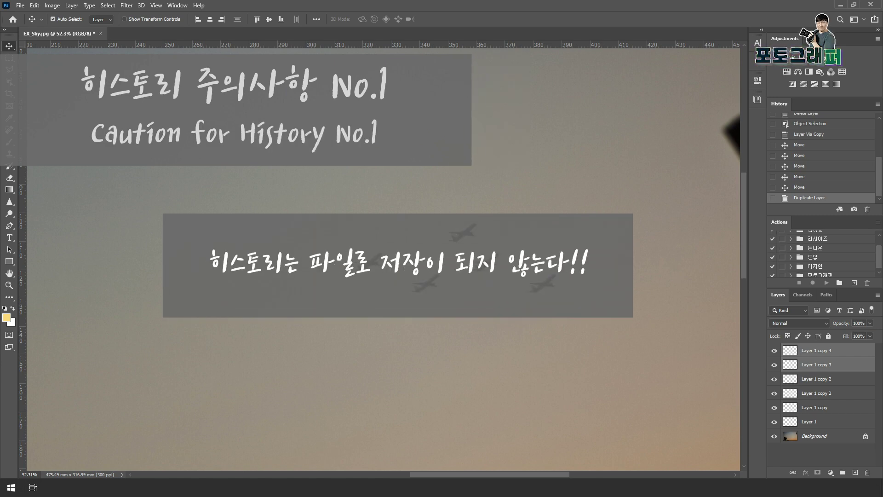
# Step: Revert to the three-plane Move state, save as EX_Sky.psd in Photoshop format, and close it
pyautogui.click(822, 187)
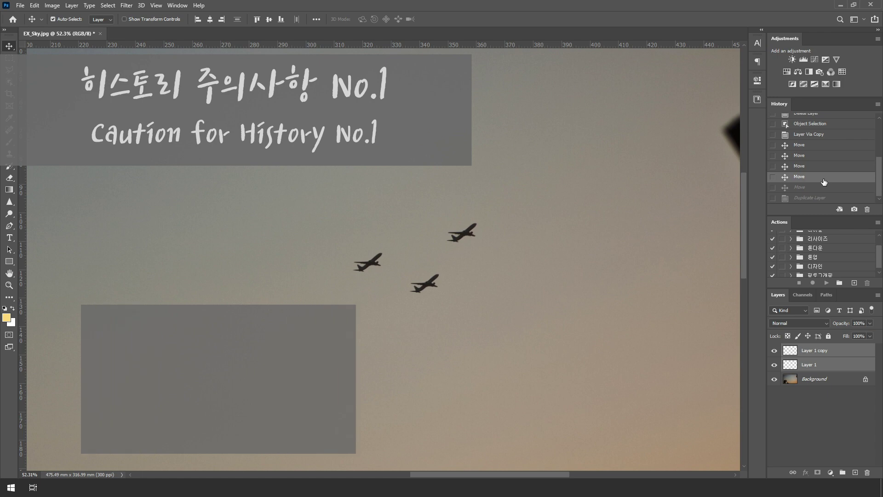
pyautogui.hotkey('ctrl', 'shift', 's')
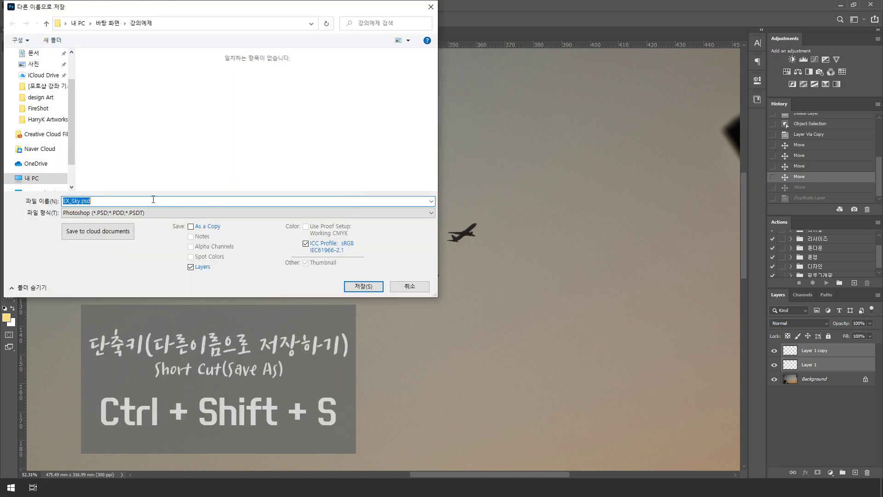
pyautogui.click(363, 286)
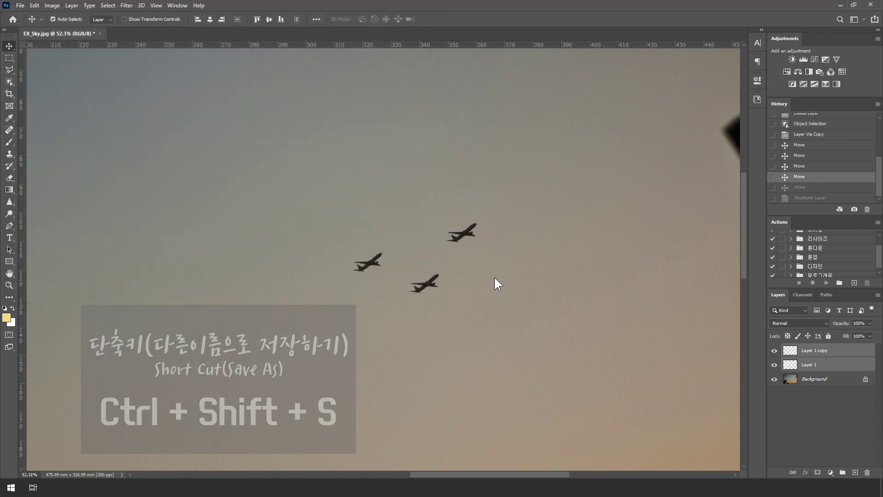
pyautogui.click(525, 138)
pyautogui.click(99, 33)
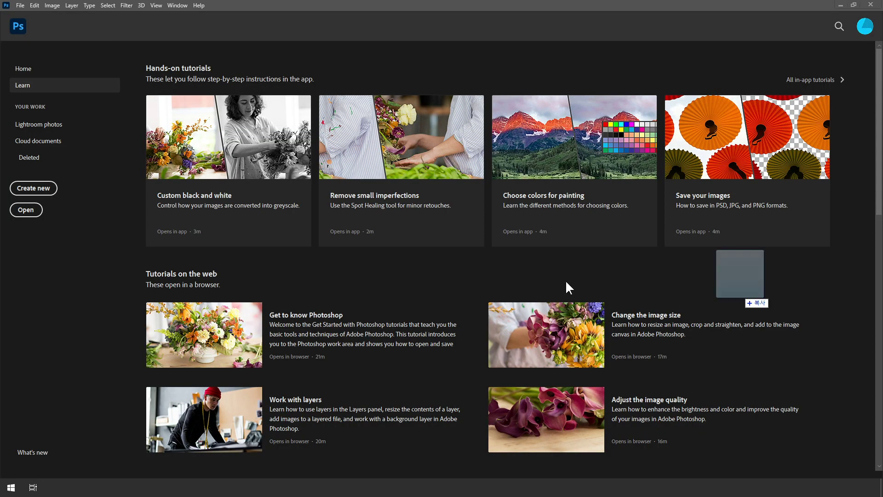
# Step: Reopen EX_Sky.psd and duplicate the plane layer with Layer Via Copy
pyautogui.moveTo(754, 299); pyautogui.dragTo(322, 268)
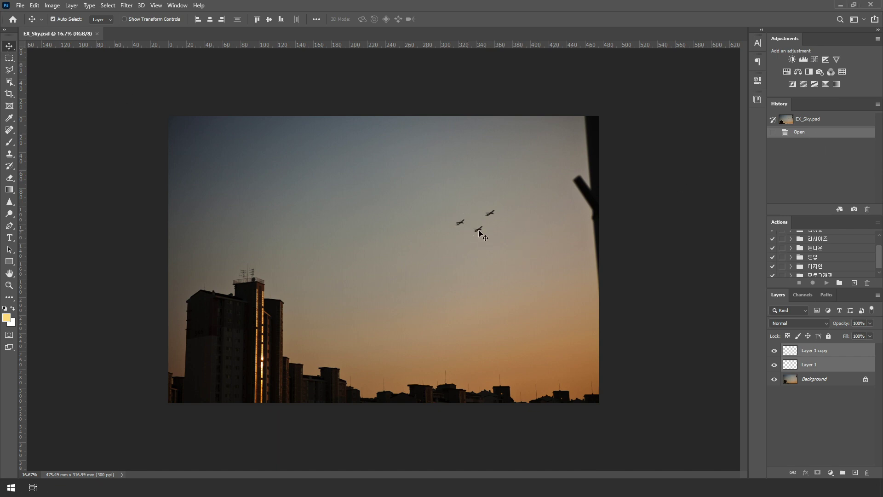
pyautogui.hotkey('ctrl', 'j')
pyautogui.hotkey('ctrl', 'j')
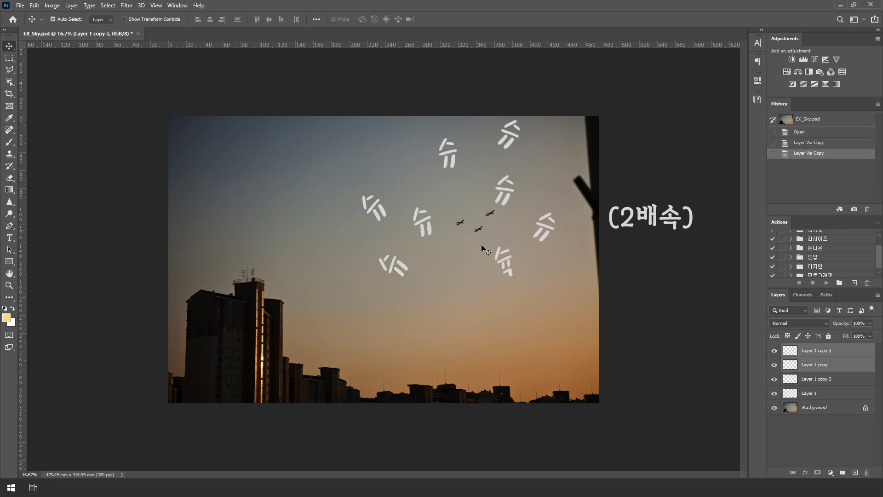
# Step: Drag the three copied planes into new positions in the formation
pyautogui.moveTo(395, 267); pyautogui.dragTo(407, 317)
pyautogui.moveTo(458, 232); pyautogui.dragTo(463, 302)
pyautogui.moveTo(483, 211)
pyautogui.mouseDown()
pyautogui.moveTo(483, 239)
pyautogui.moveTo(478, 231)
pyautogui.moveTo(506, 229)
pyautogui.mouseUp()
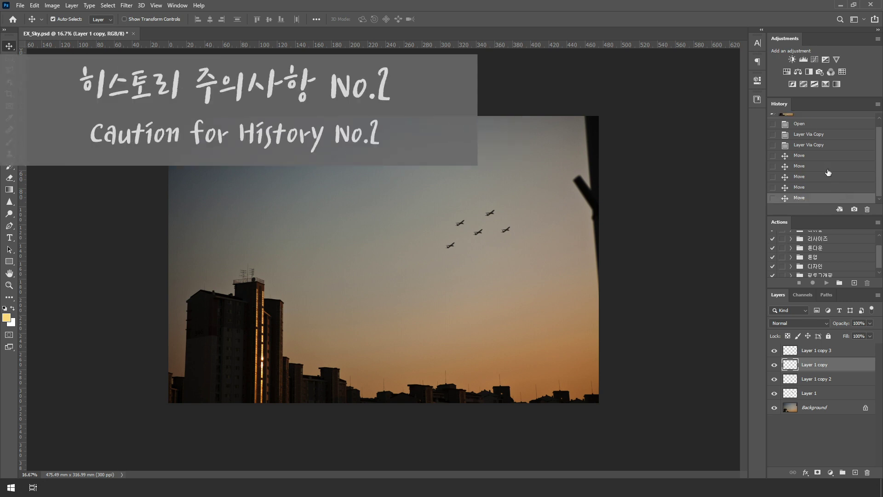
# Step: Revert History to the second Layer Via Copy and move one plane copy below the group
pyautogui.click(824, 187)
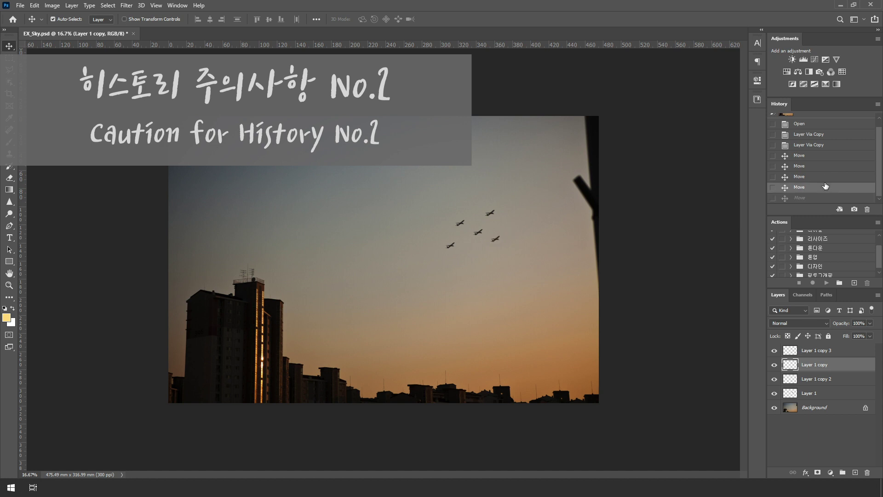
pyautogui.click(821, 166)
pyautogui.click(828, 145)
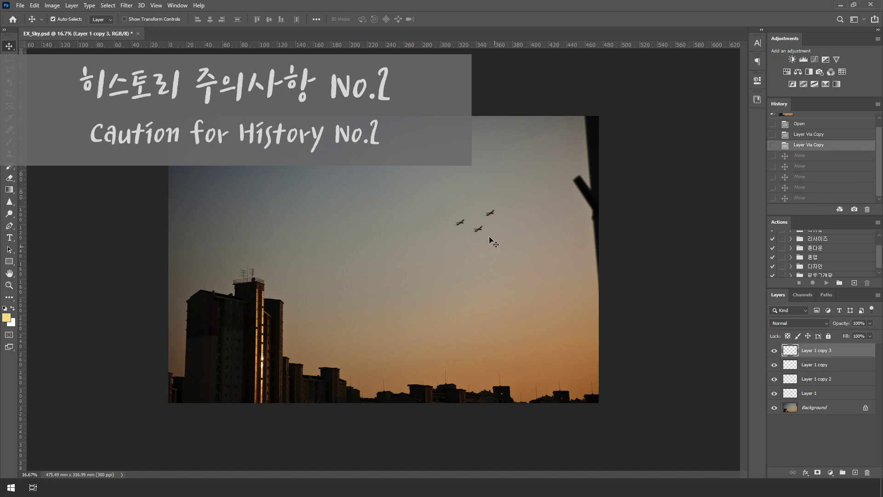
pyautogui.moveTo(498, 243); pyautogui.dragTo(498, 242)
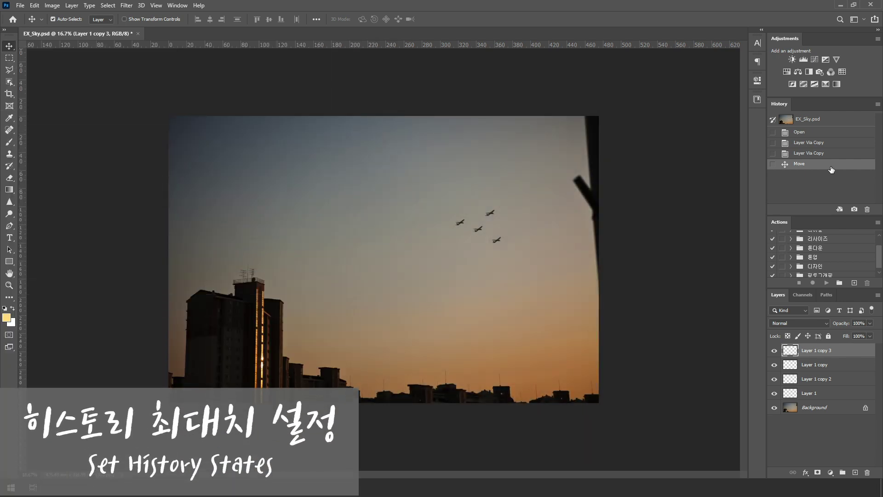
pyautogui.click(35, 5)
pyautogui.moveTo(50, 380)
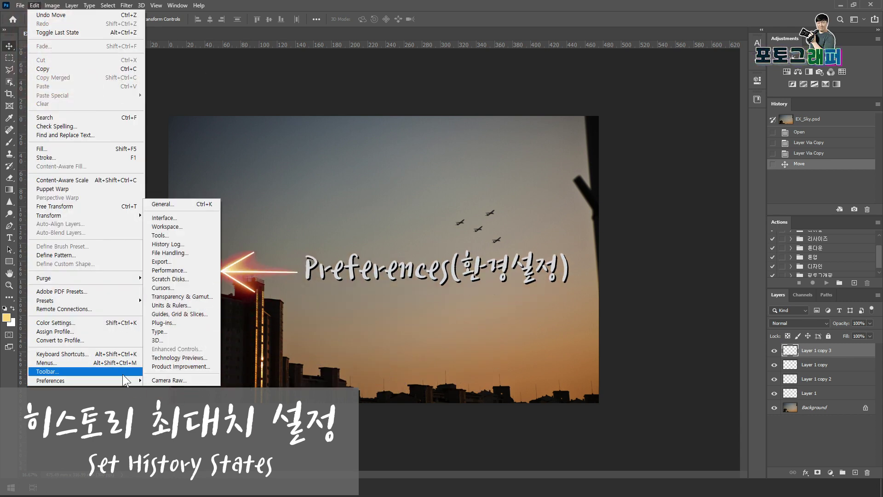
# Step: Open the Performance preferences and select the History States value of 100 for editing
pyautogui.click(188, 269)
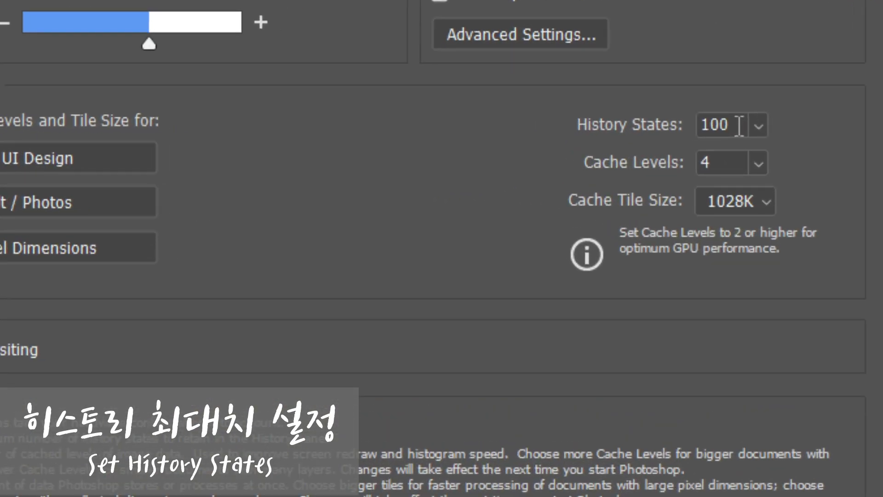
pyautogui.click(742, 125)
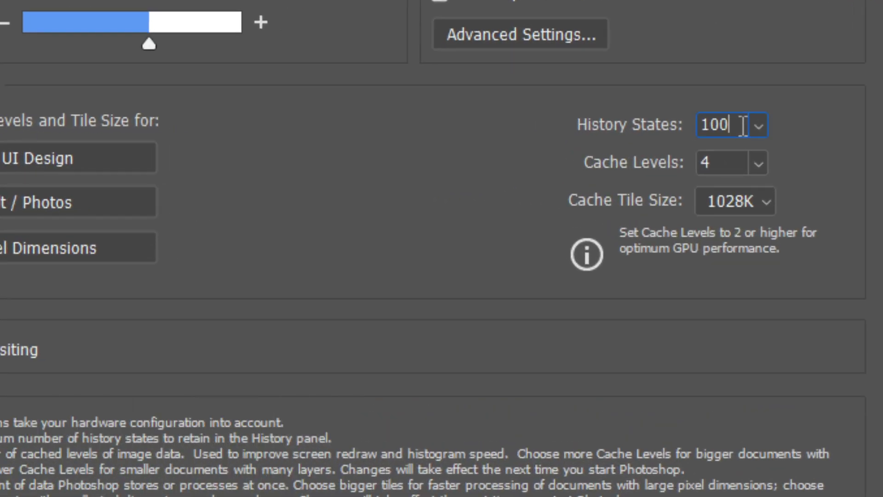